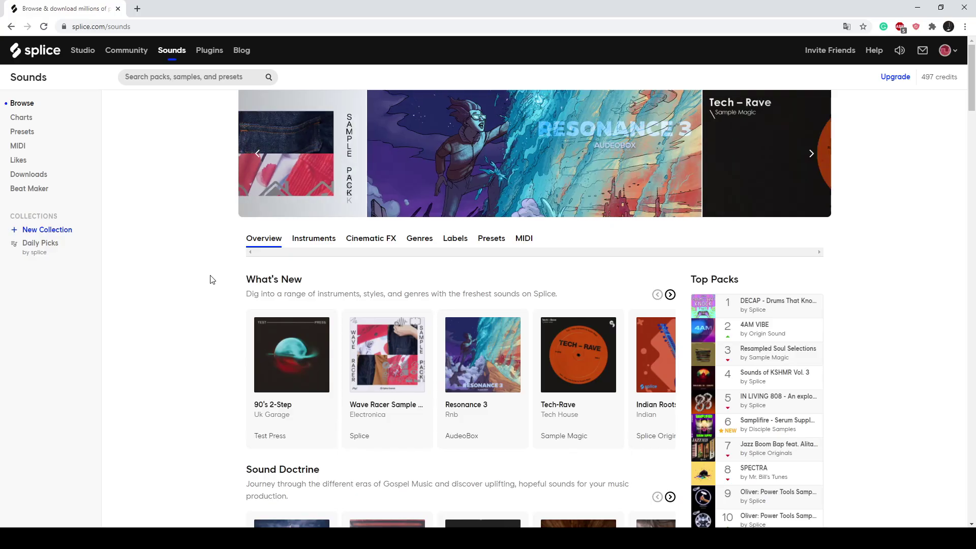
Step: Open the Alex Winston Vocal Pack from What's New in a separate browser tab and browse its samples
scroll(215, 277, "down", 6)
scroll(215, 277, "down", 10)
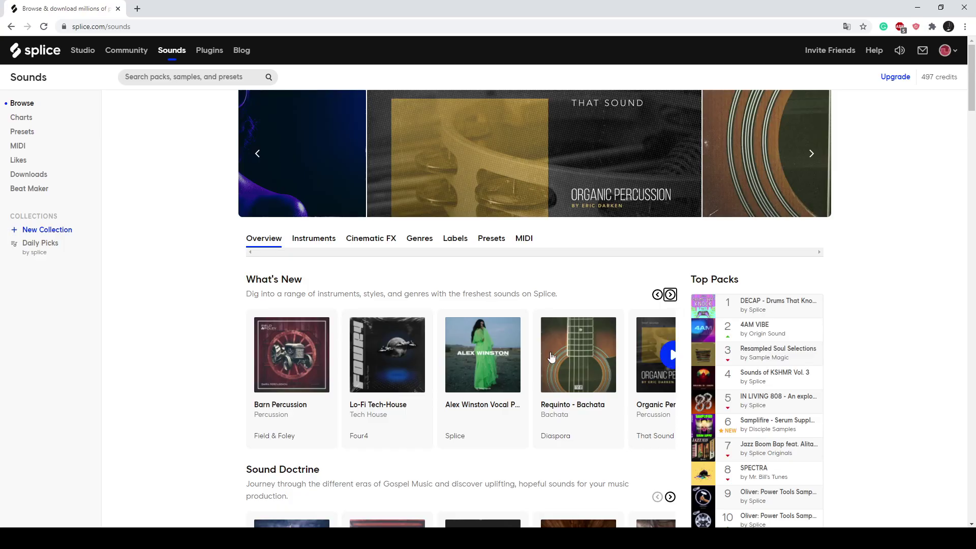
right_click(480, 405)
left_click(508, 413)
left_click(200, 4)
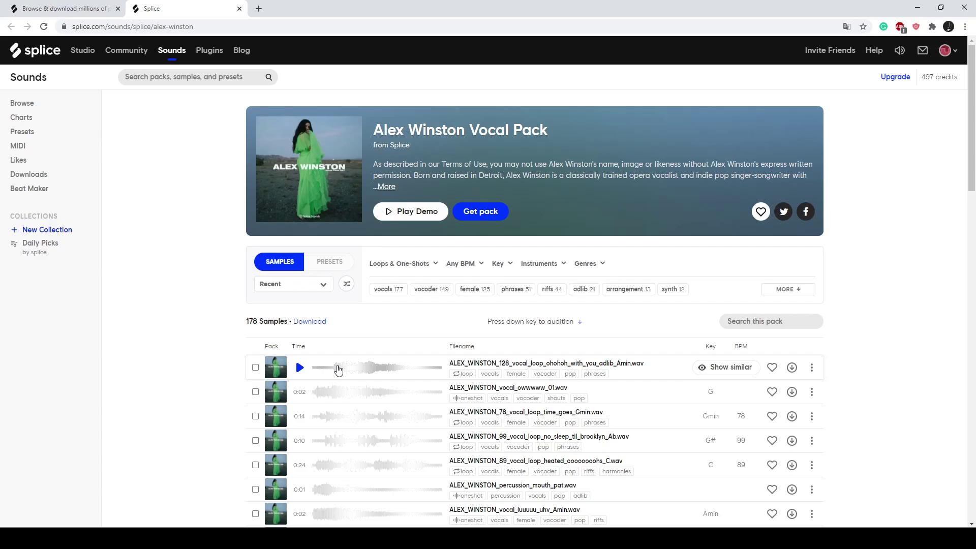
scroll(338, 370, "down", 15)
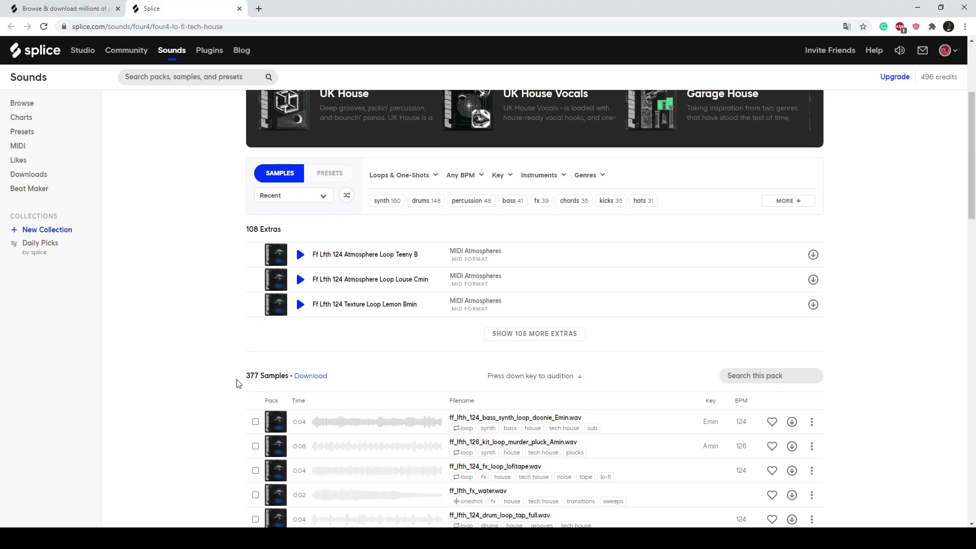
Step: Browse the sample list of the Lo-Fi Tech-House pack
scroll(269, 390, "down", 2)
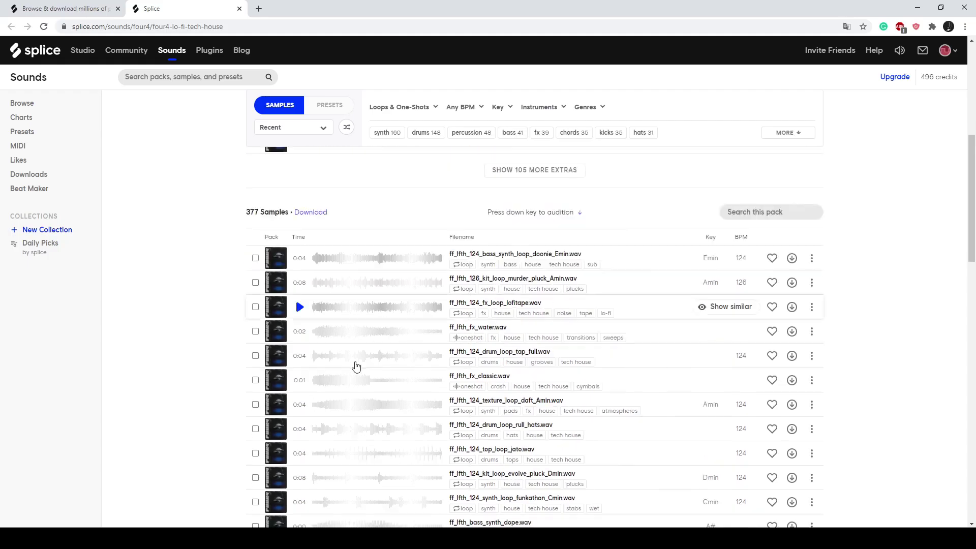
scroll(355, 364, "down", 10)
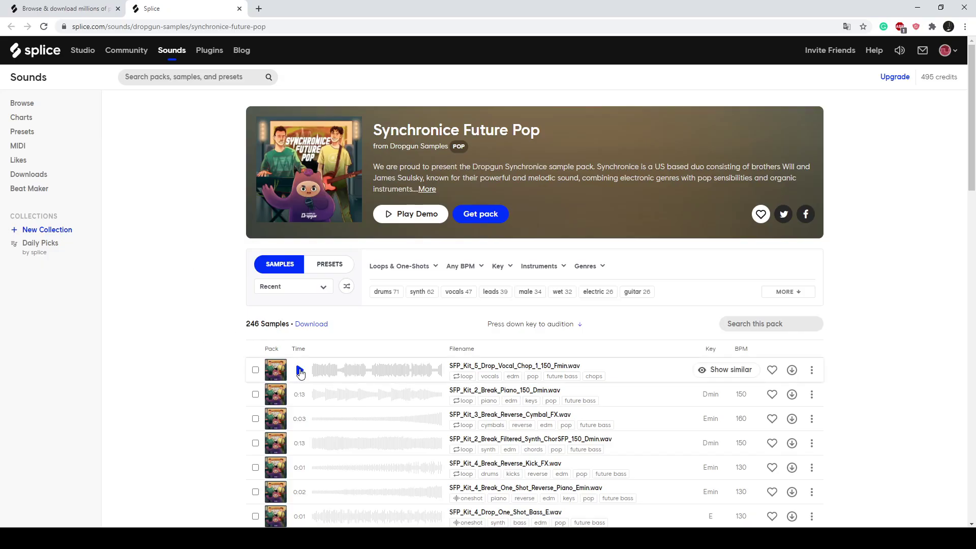
Step: Audition the first samples of the Synchronice Future Pop pack one after another
key("Down")
key("Down")
key("Down")
key("Down")
key("Down")
key("Down")
key("Down")
key("Down")
key("Down")
key("Down")
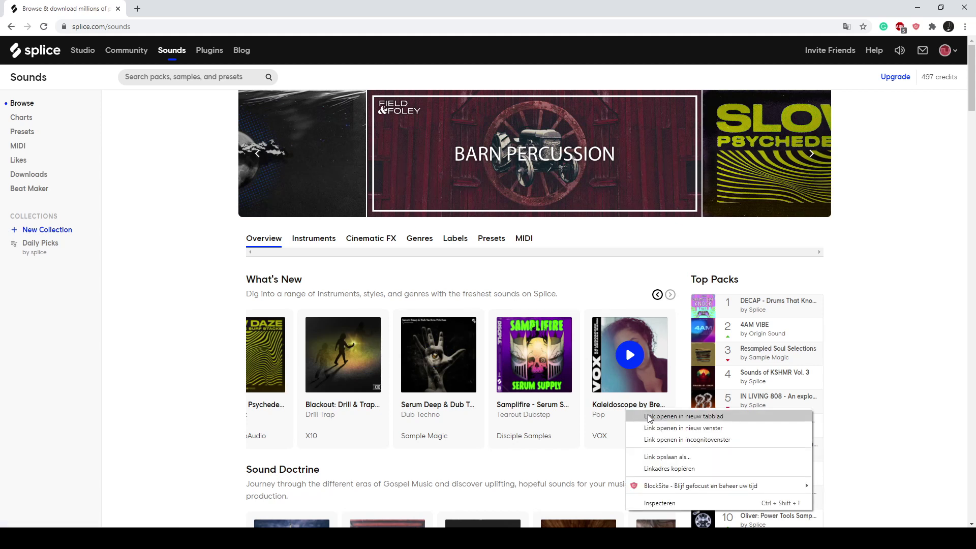
Step: Open the Kaleidoscope vocal pack in its own browser tab and look through its full sample list
left_click(199, 5)
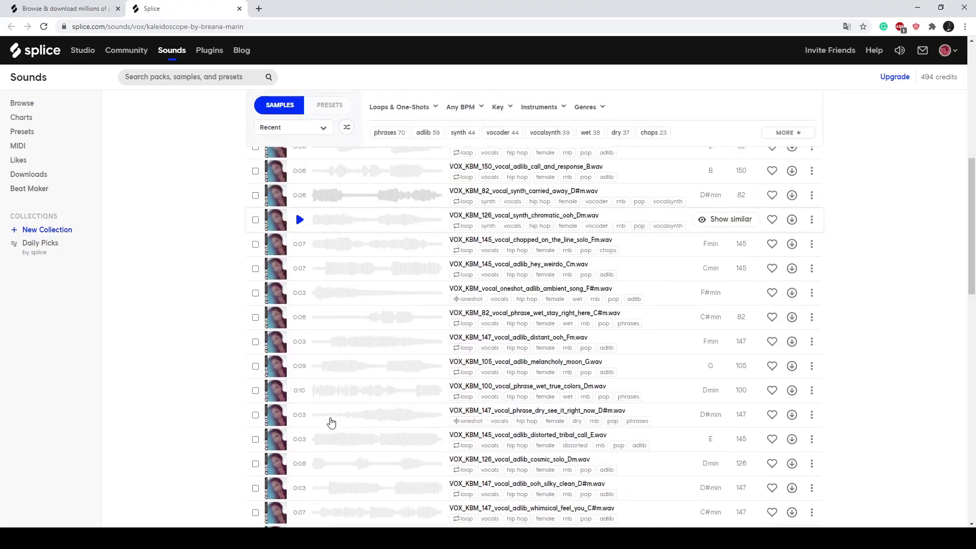
scroll(328, 421, "down", 10)
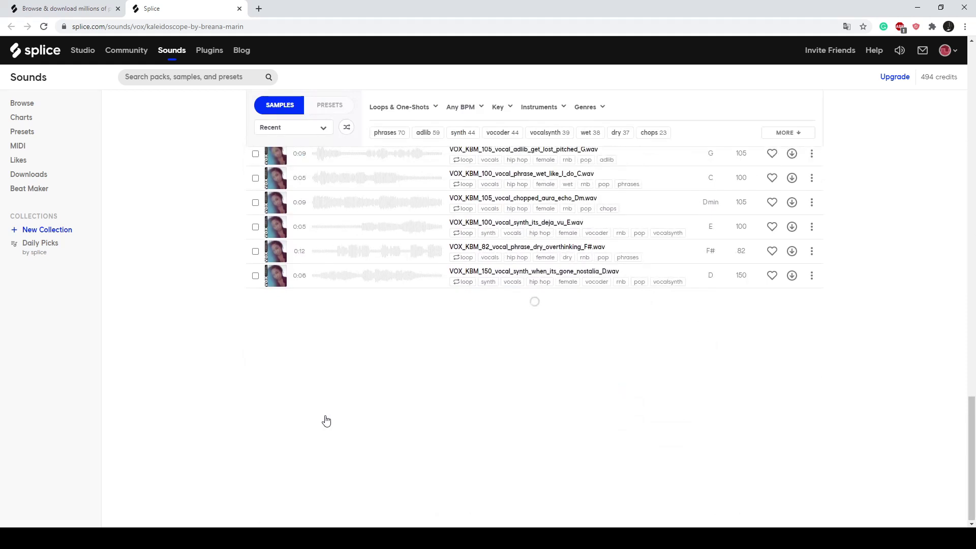
scroll(327, 420, "down", 10)
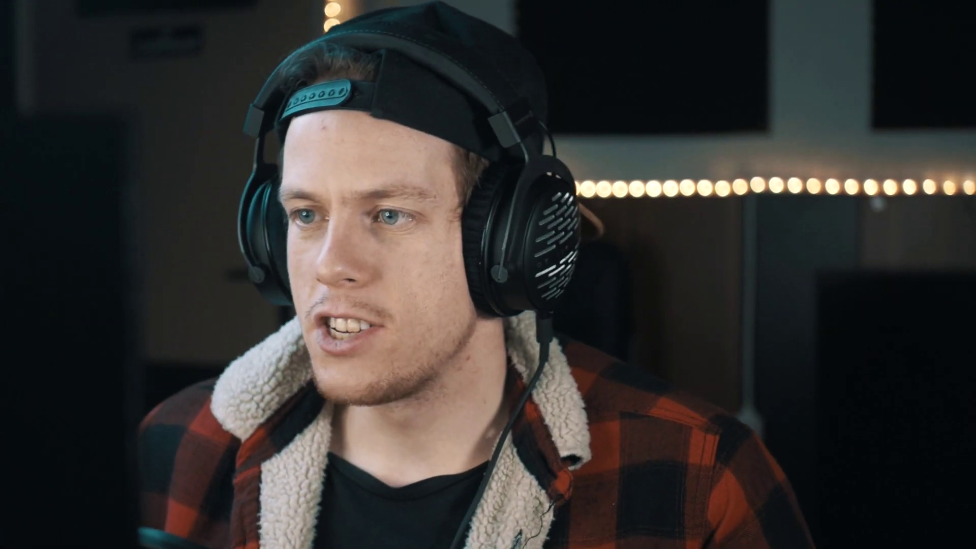
Step: Page back and forth through the What's New packs on the Sounds overview
left_click(653, 295)
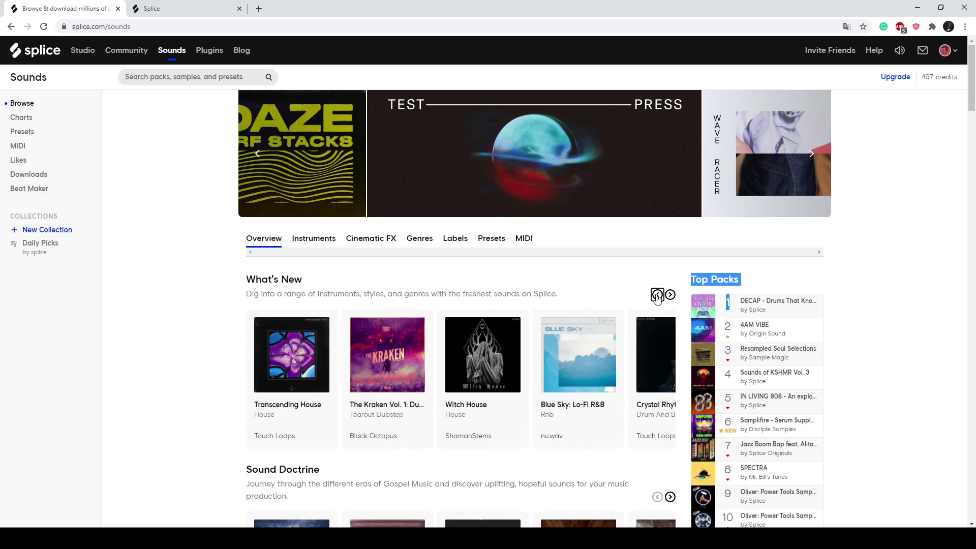
left_click(670, 295)
left_click(670, 295)
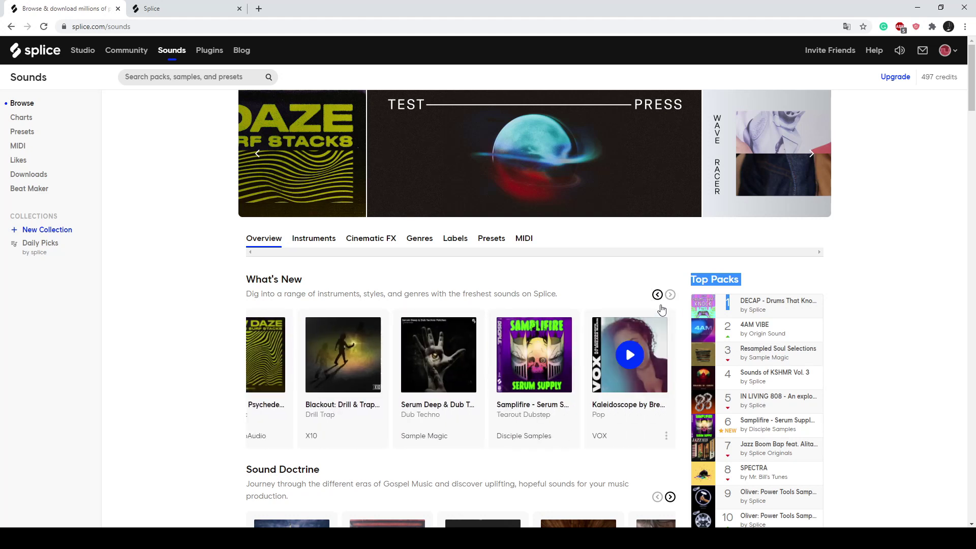
left_click(657, 295)
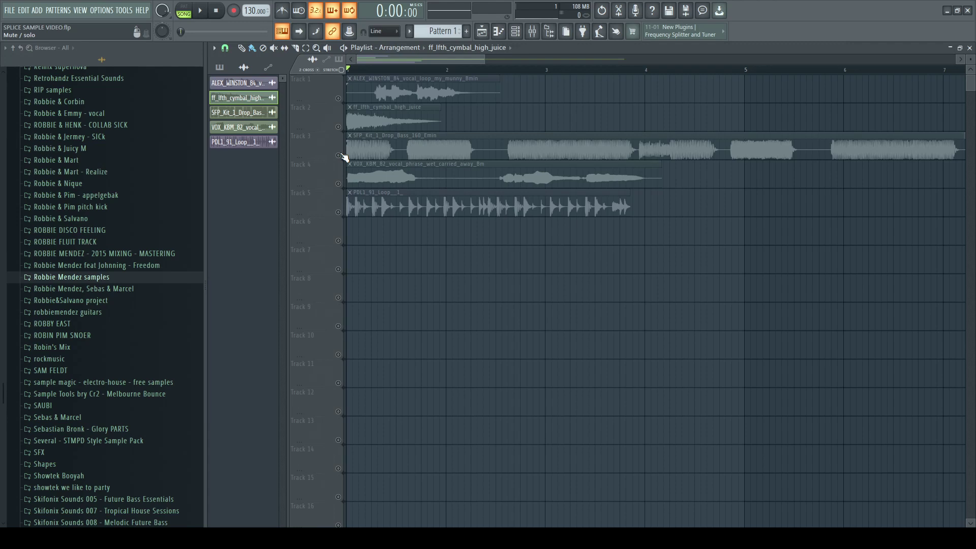
Step: Switch to FL Studio, solo Track 3 in the playlist and play its SFP_Kit_1_Drop_Bass_160_Emin clip
scroll(526, 259, "down", 3)
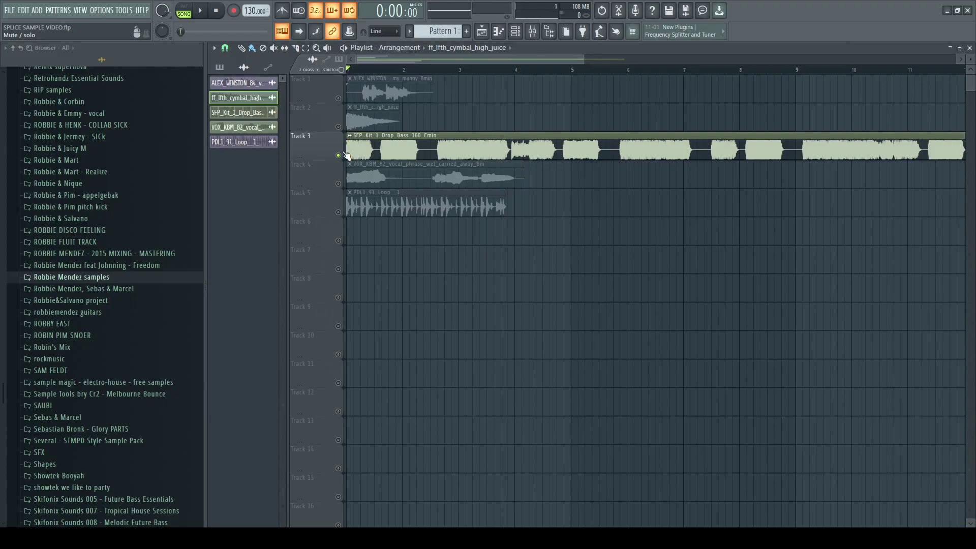
key("space")
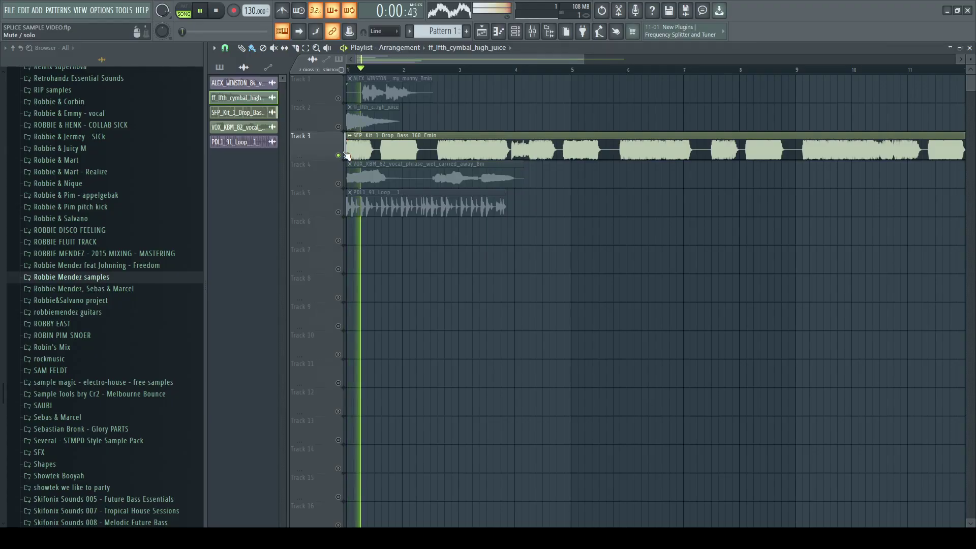
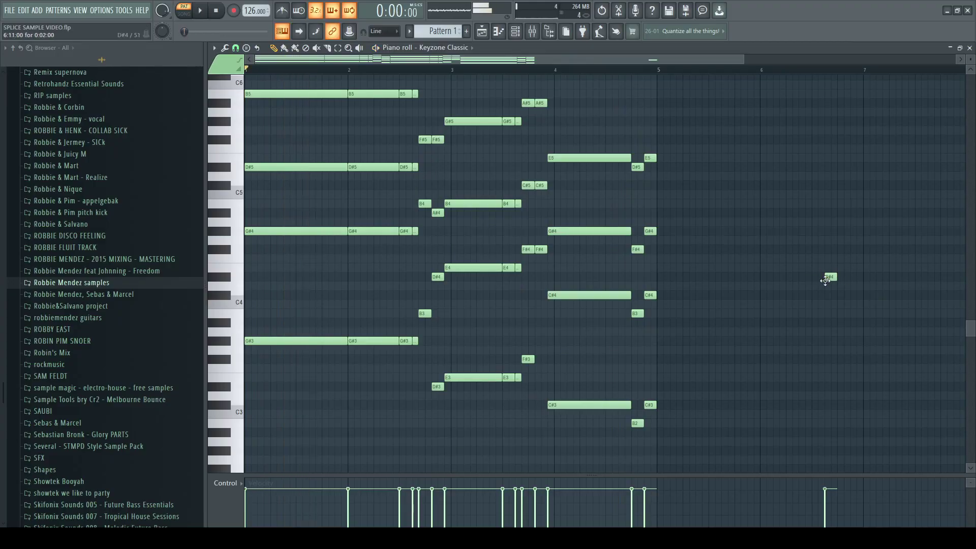
Step: Edit the chord notes in the Keyzone Classic piano roll and paste the copied notes into Pattern 2
left_click_drag(686, 288, 733, 210)
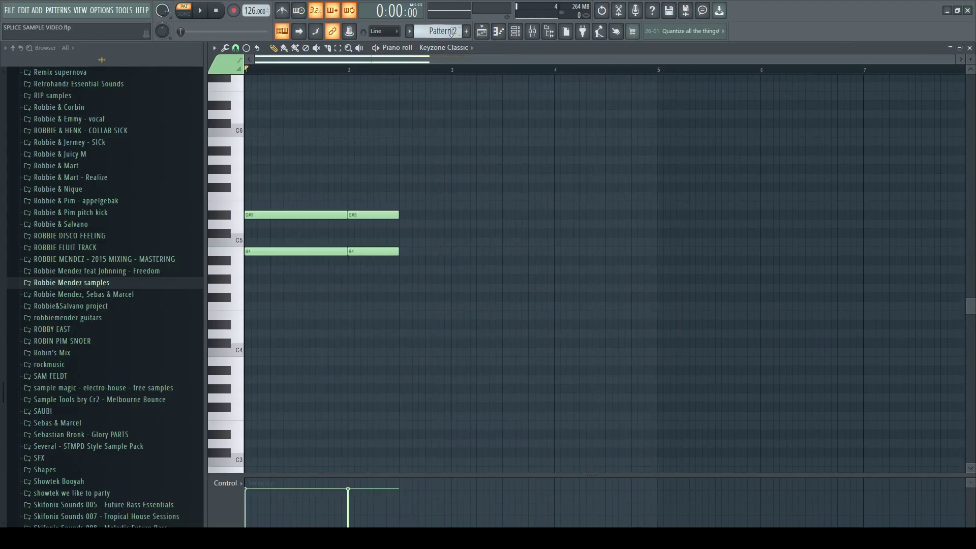
key("ctrl+v")
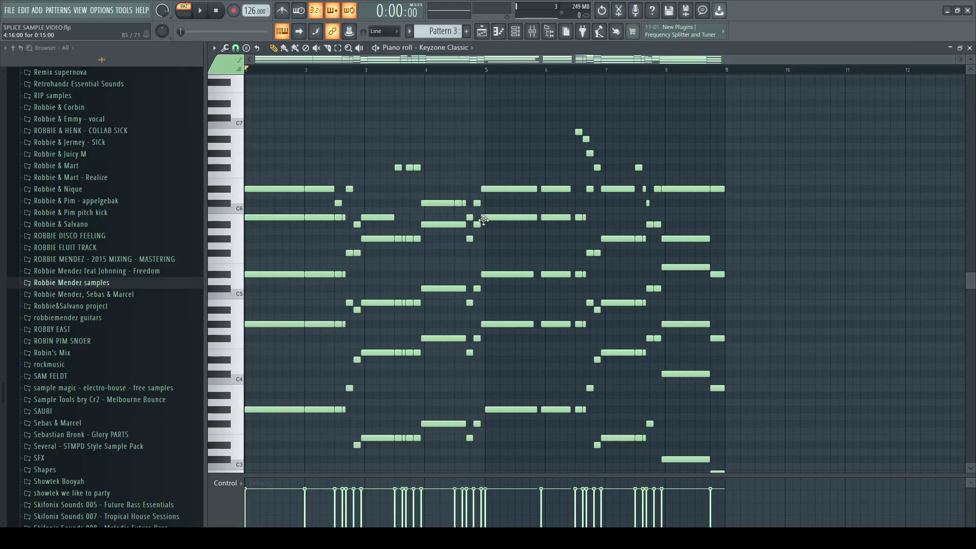
Step: Play back the Pattern 3 chord progression on Keyzone Classic and inspect its notes around bars 4 to 7
key("space")
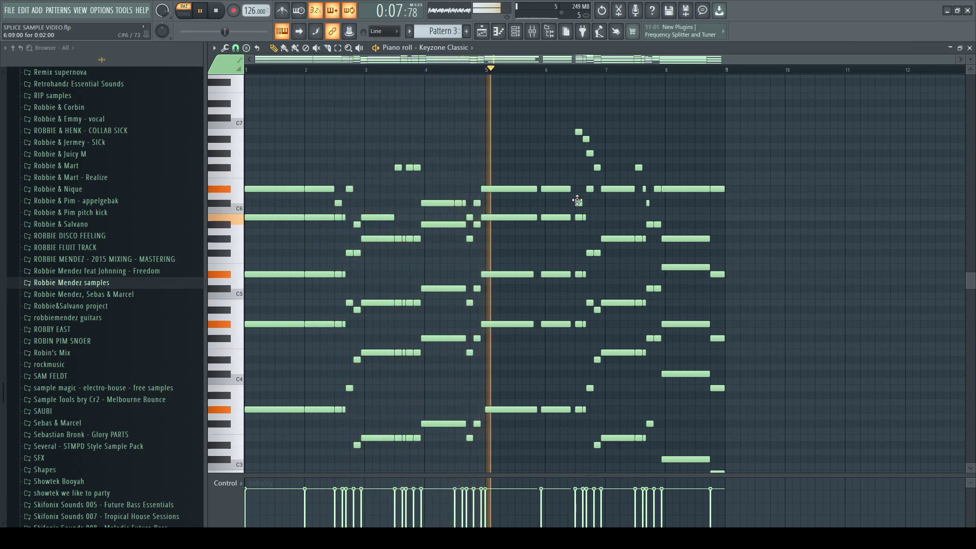
scroll(513, 342, "down", 2)
scroll(523, 342, "up", 5)
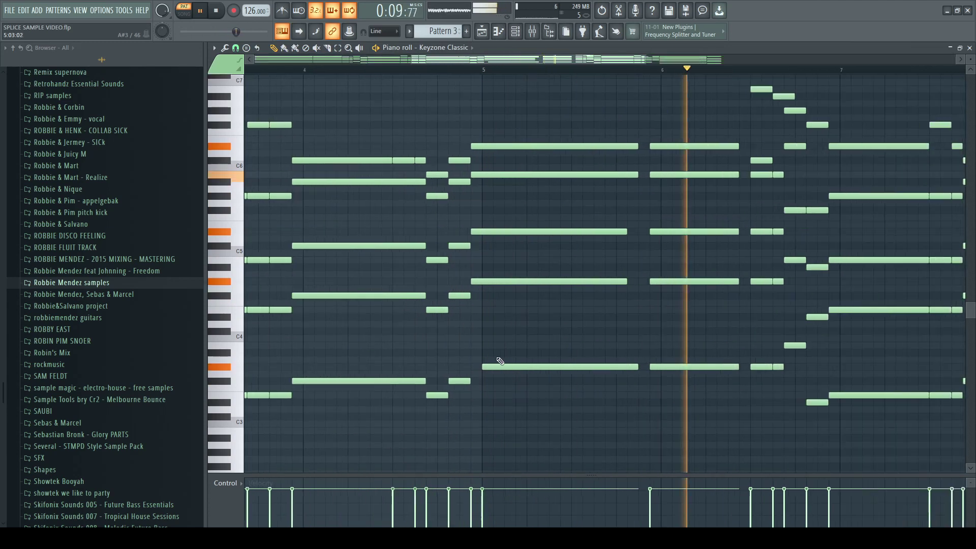
scroll(479, 370, "down", 5)
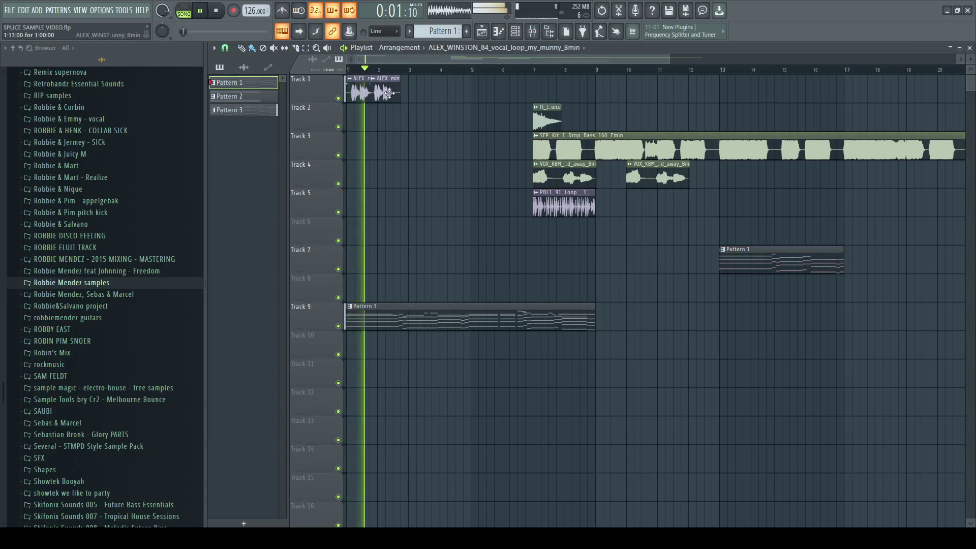
Step: Adjust the second ALEX_WINSTON_84 vocal clip near the start of Track 1
left_click_drag(390, 93, 396, 92)
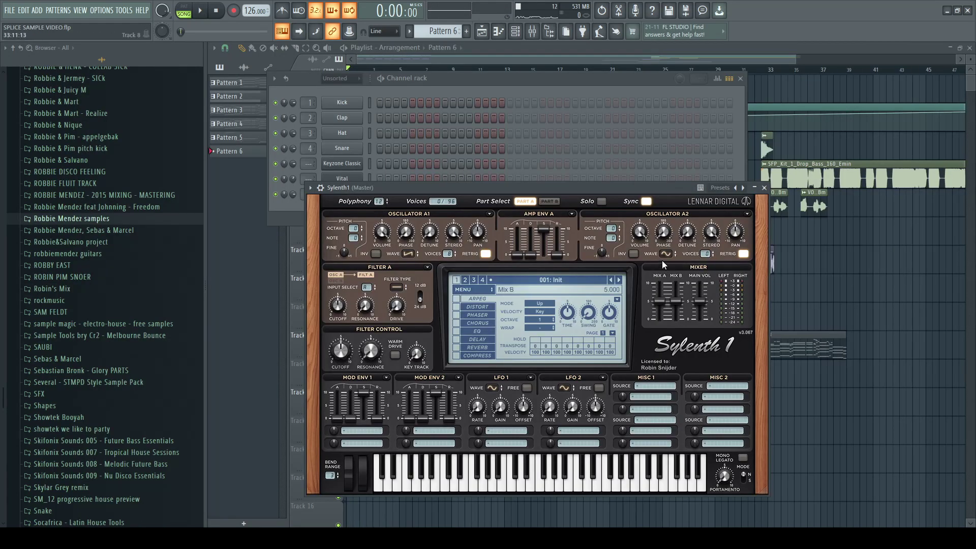
Step: Play Pattern 6 through Sylenth1 and inspect its chords in the piano roll
left_click(685, 322)
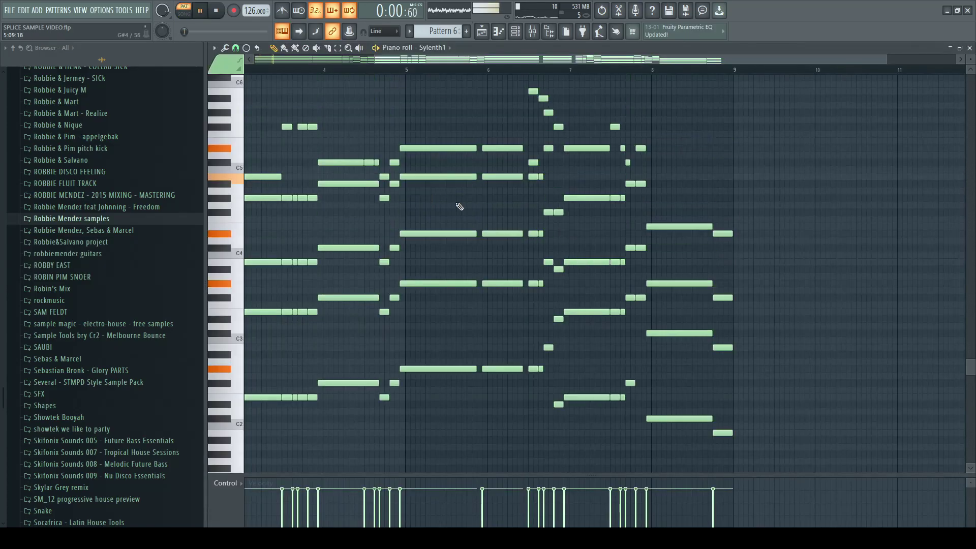
scroll(460, 206, "down", 2)
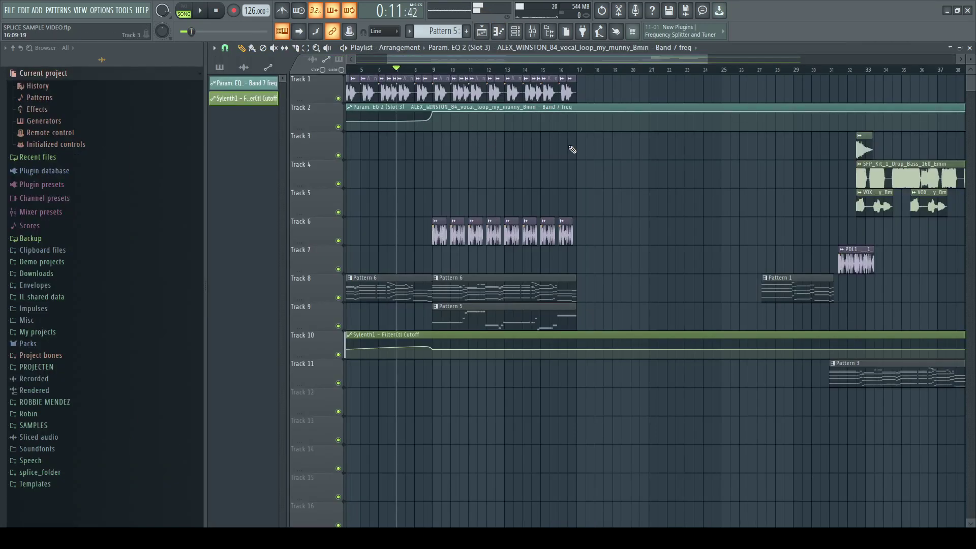
Step: Play the arrangement and pick the ff_lfth_cymbal_high_juice clip on Track 3 as the active sample
key("space")
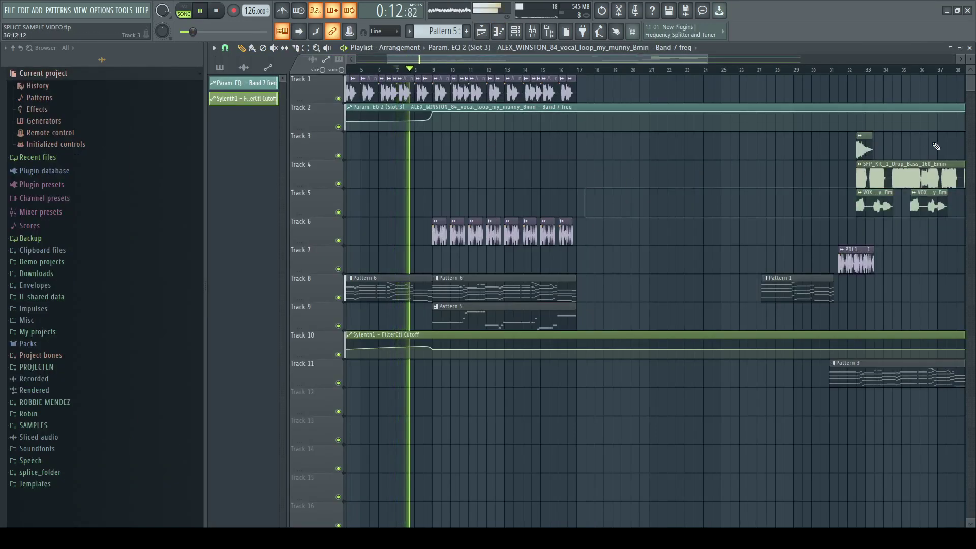
left_click(862, 149)
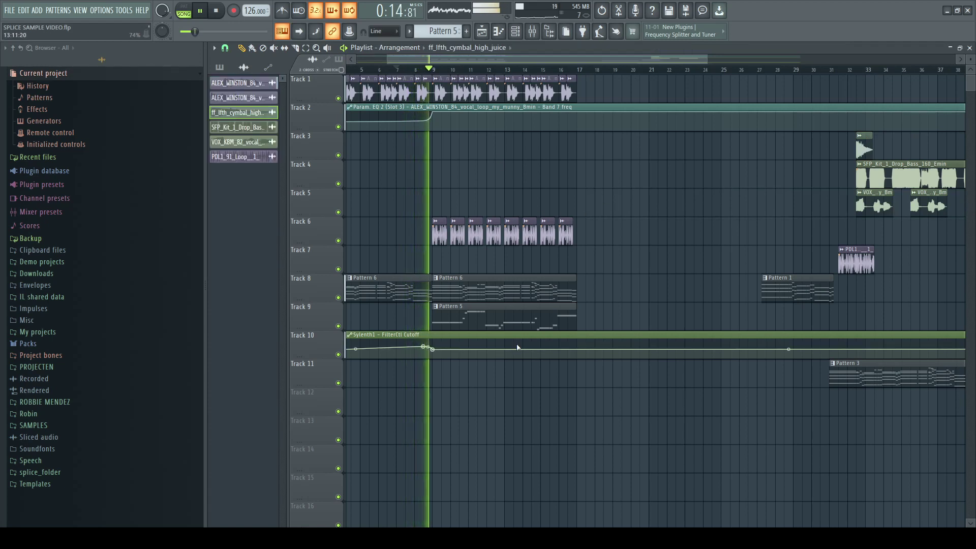
scroll(517, 120, "down", 3)
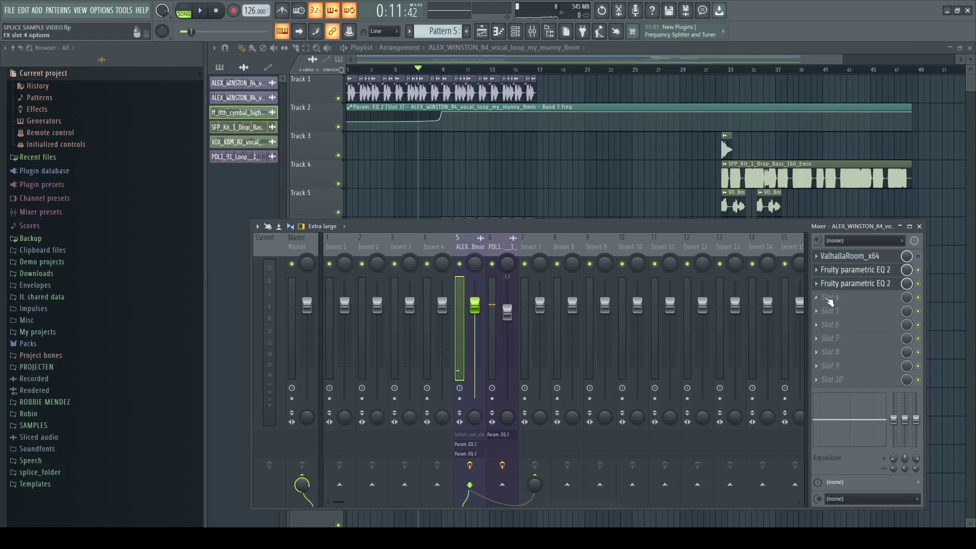
Step: Add a Fruity Send in slot 5 of the vocal's mixer track and route it to Insert 7
mouse_move(830, 300)
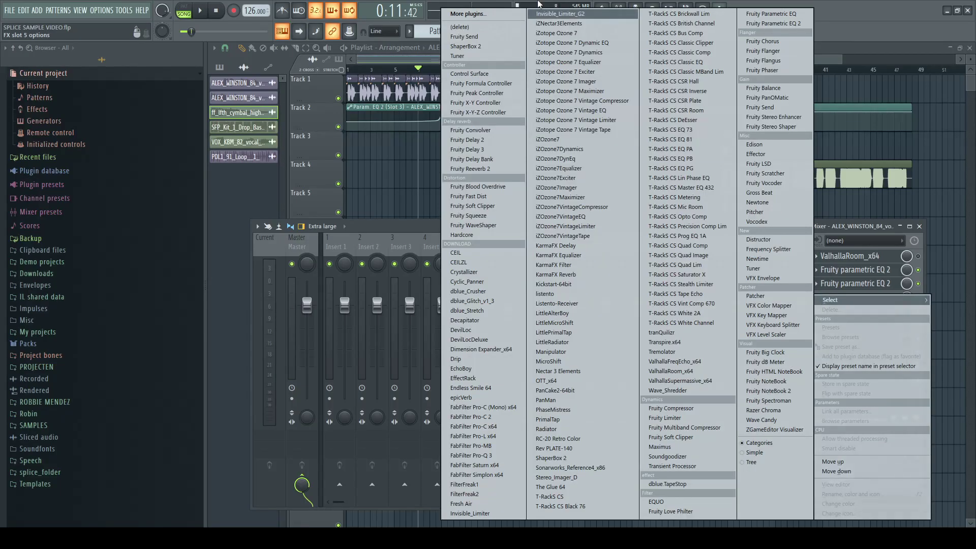
left_click(464, 37)
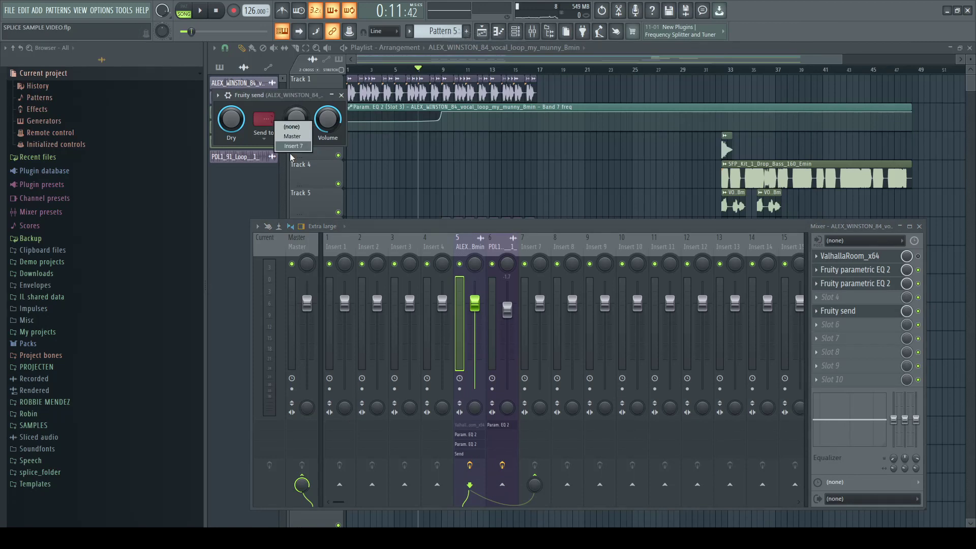
Step: Load ValhallaRoom_x64 as the first effect on Insert 7 with a 100% mix and a decay of about 9.56 s
left_click(551, 253)
left_click(854, 256)
mouse_move(830, 268)
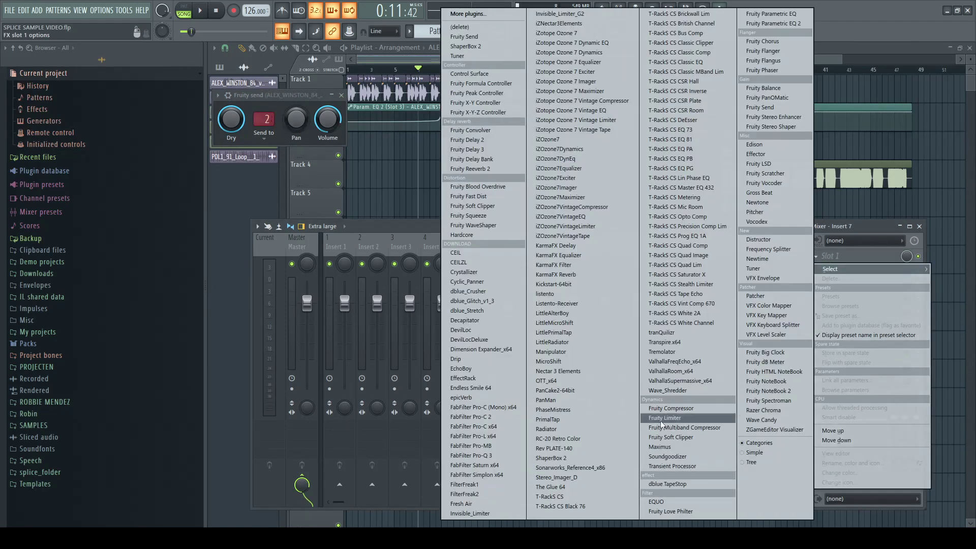
left_click(664, 370)
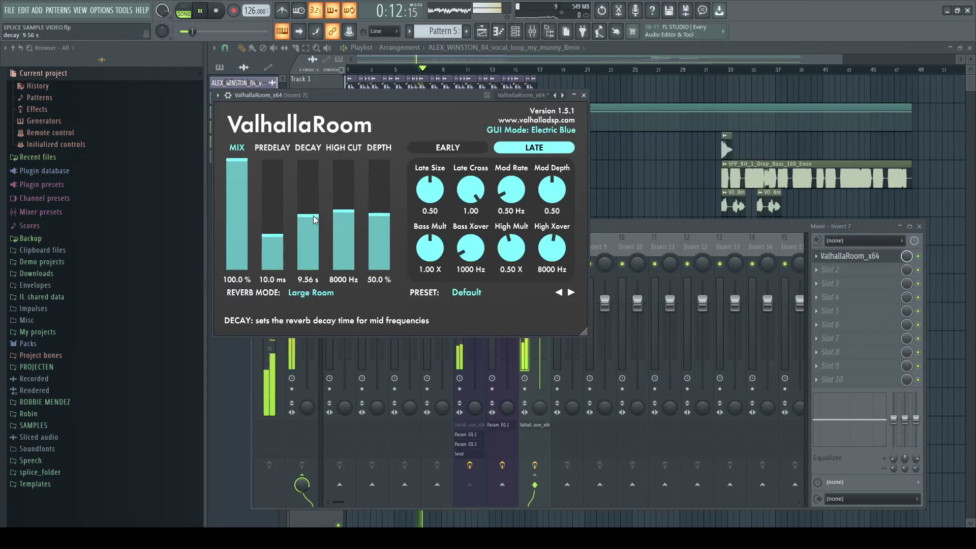
left_click(457, 53)
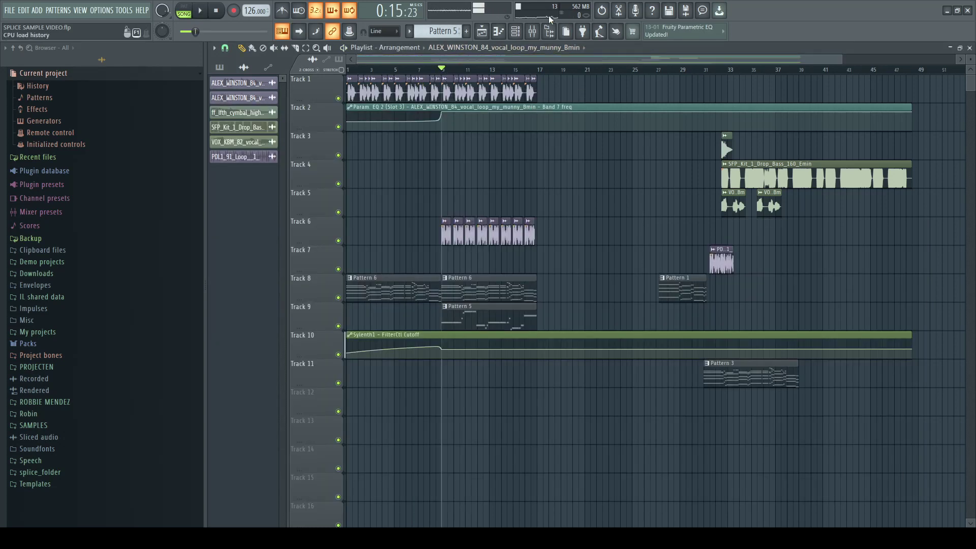
Step: Add Fruity Parametric EQ 2 in slot 2 of Insert 7, after the reverb, while the arrangement plays
left_click(532, 31)
key("space")
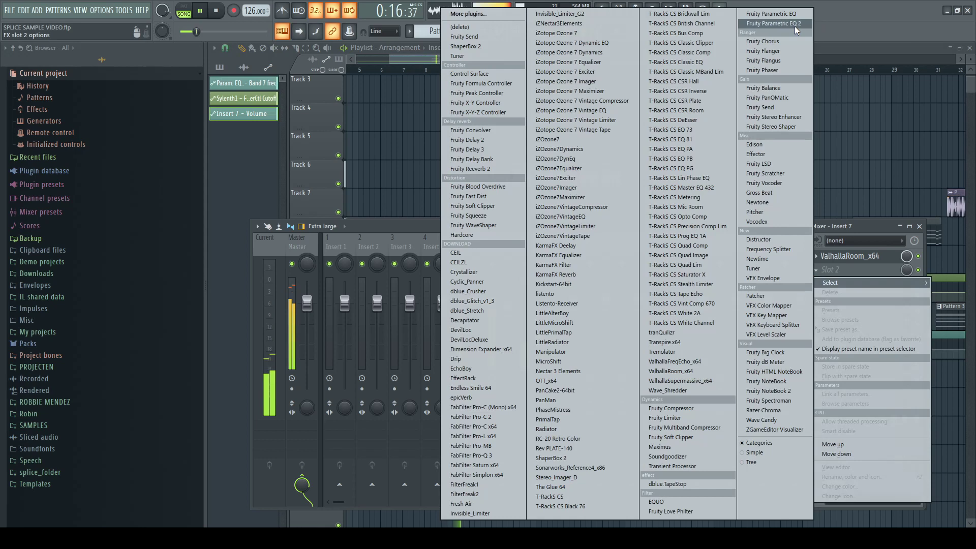
left_click(457, 276)
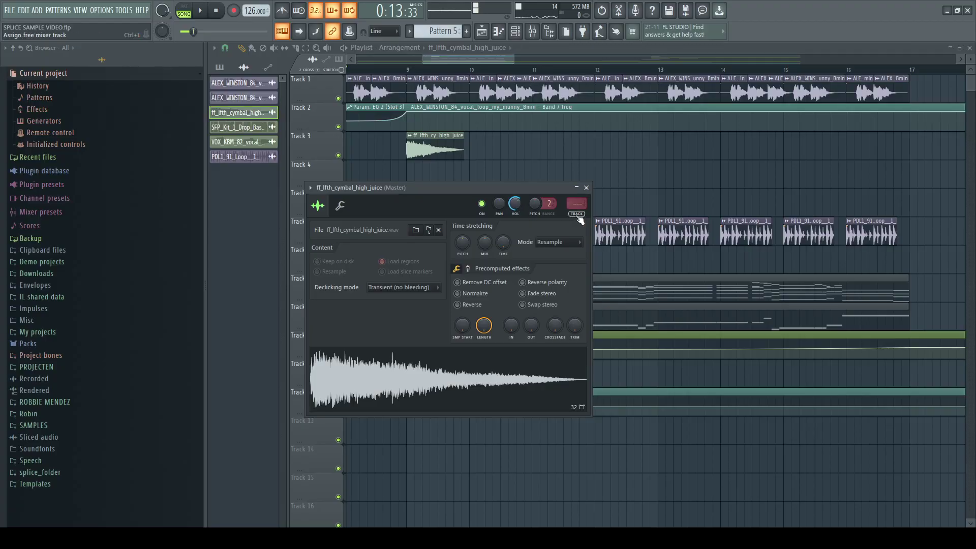
Step: Route the ff_lfth_cymbal_high_juice sample to a free mixer track and lower its highs with Fruity Parametric EQ 2
key("F9")
left_click(847, 263)
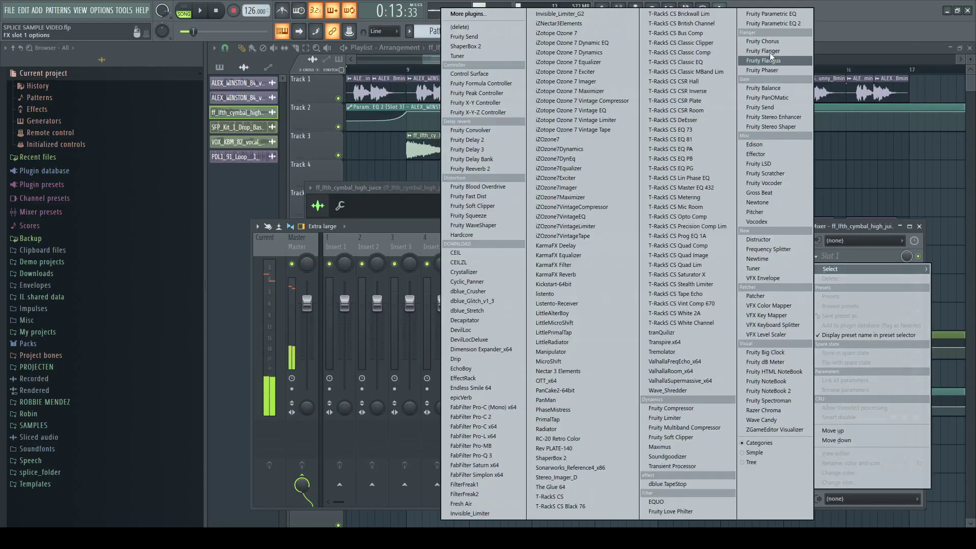
left_click(773, 24)
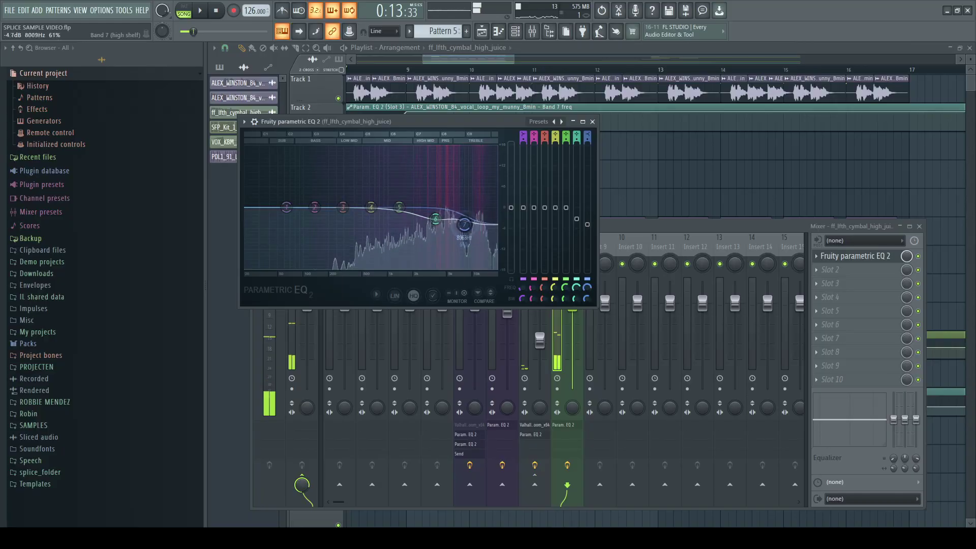
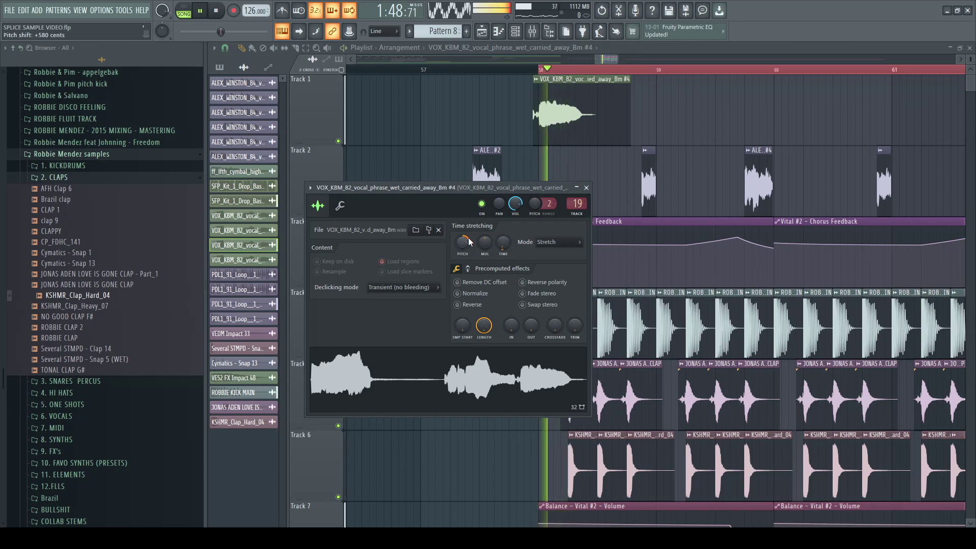
Step: Trim the end of the VOX_KBM_82_vocal_phrase_wet_carried_away_Bm #4 clip on Track 1 to where its audio dies out
left_click(587, 139)
key("space")
scroll(564, 124, "up", 3)
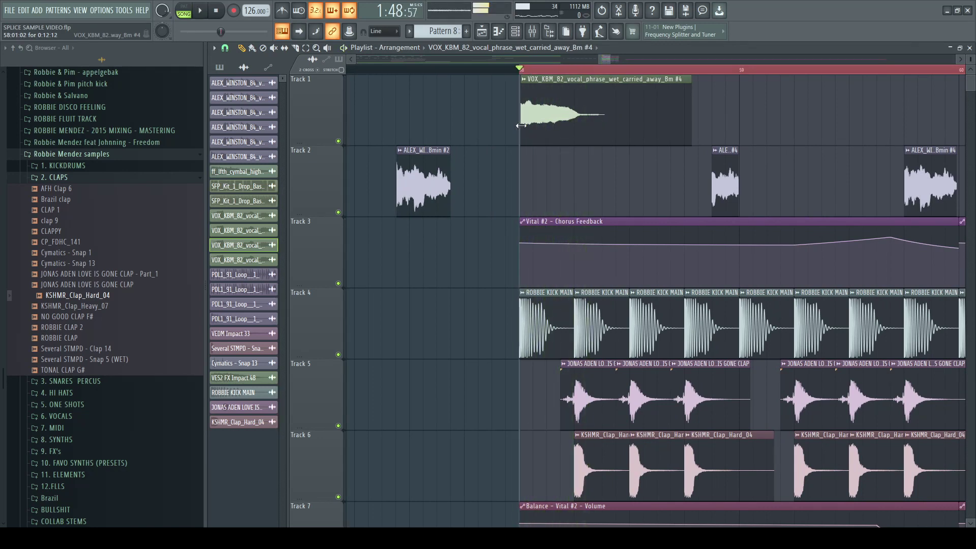
left_click_drag(690, 125, 607, 122)
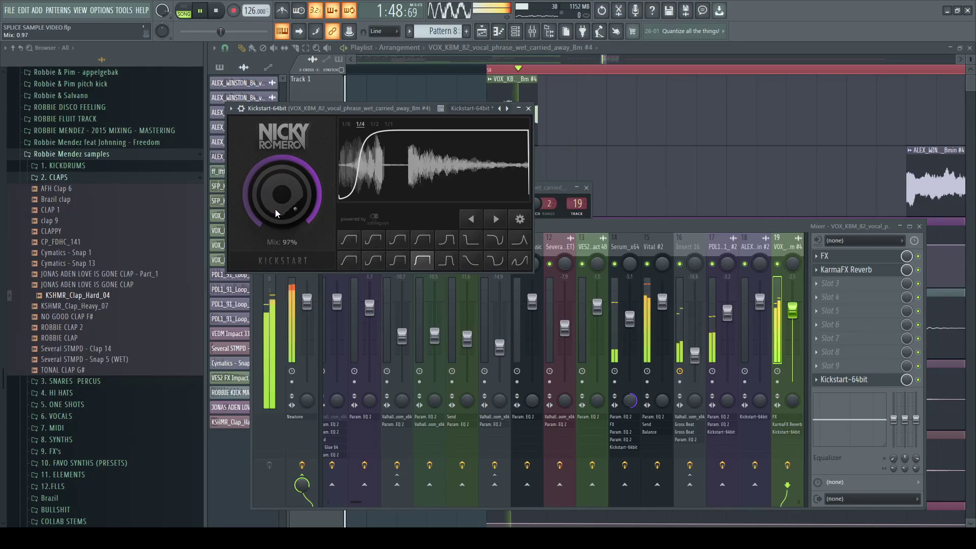
Step: Look through the arrangement's tracks and clips from Track 2 down to Track 18 while the song plays
key("F12")
scroll(529, 94, "down", 5)
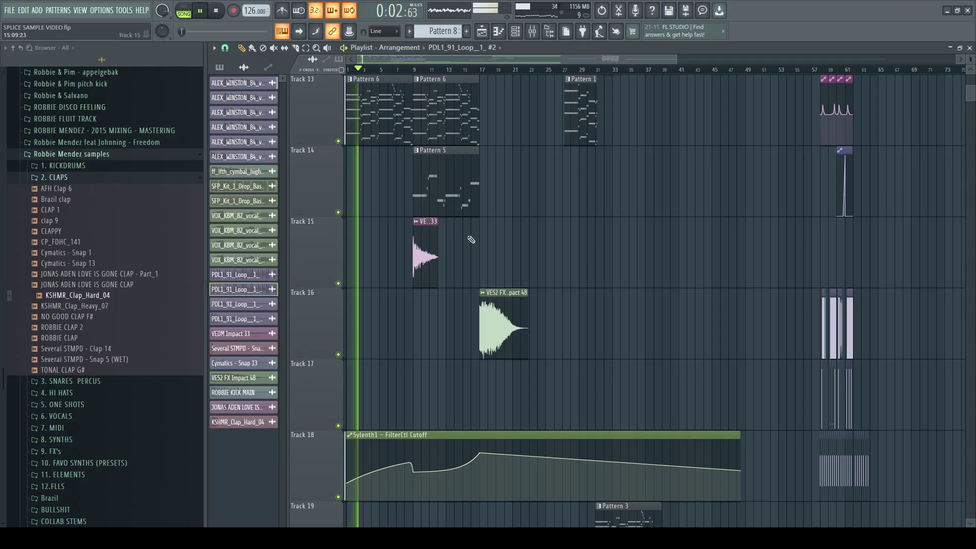
scroll(471, 239, "up", 1)
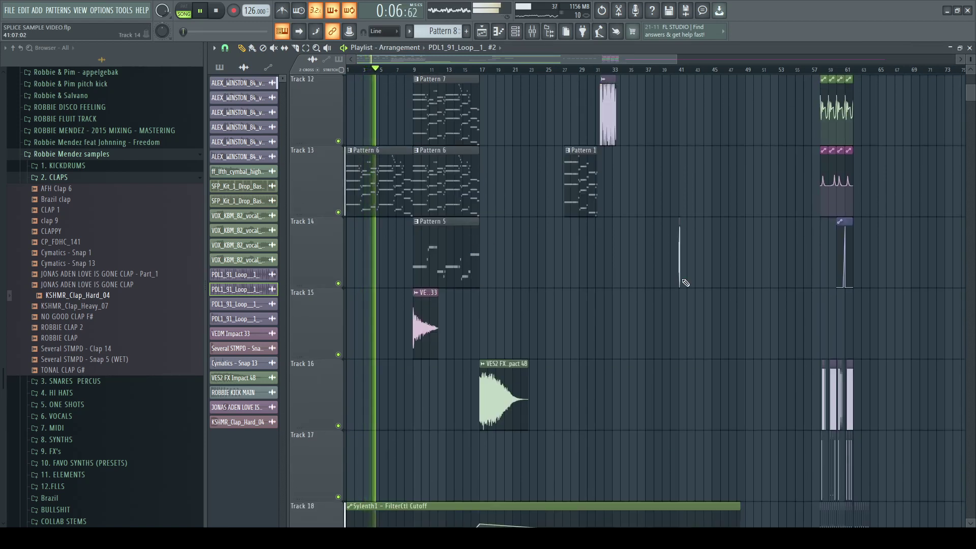
scroll(712, 269, "up", 11)
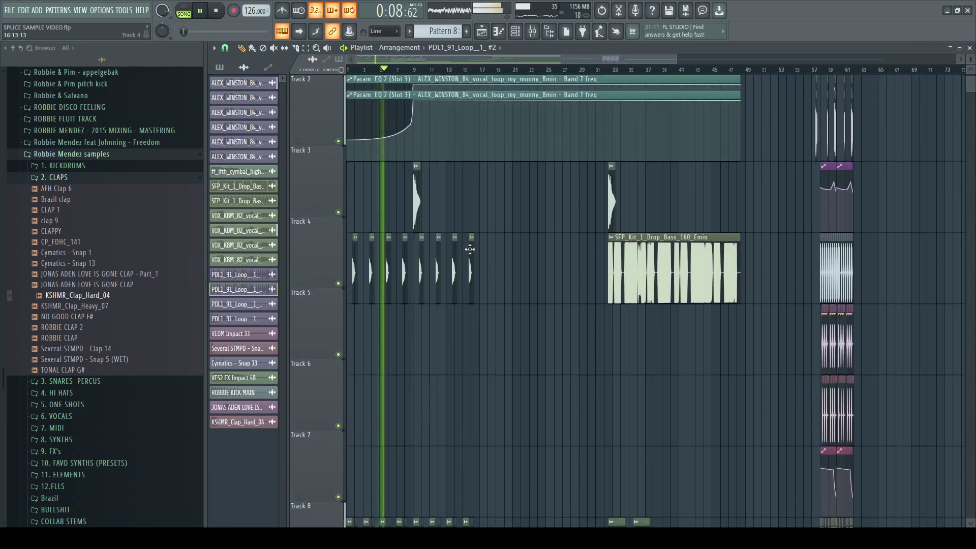
scroll(484, 278, "down", 5)
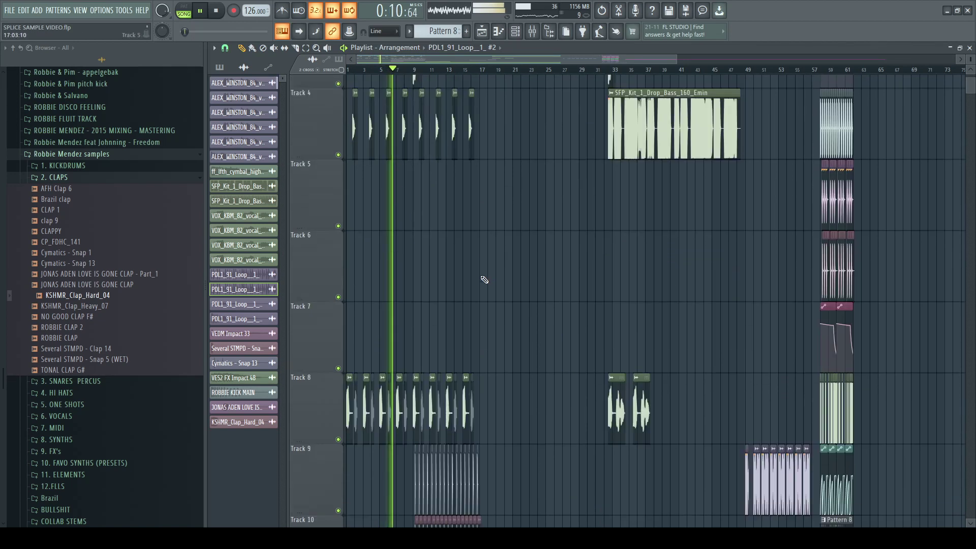
scroll(486, 274, "down", 2)
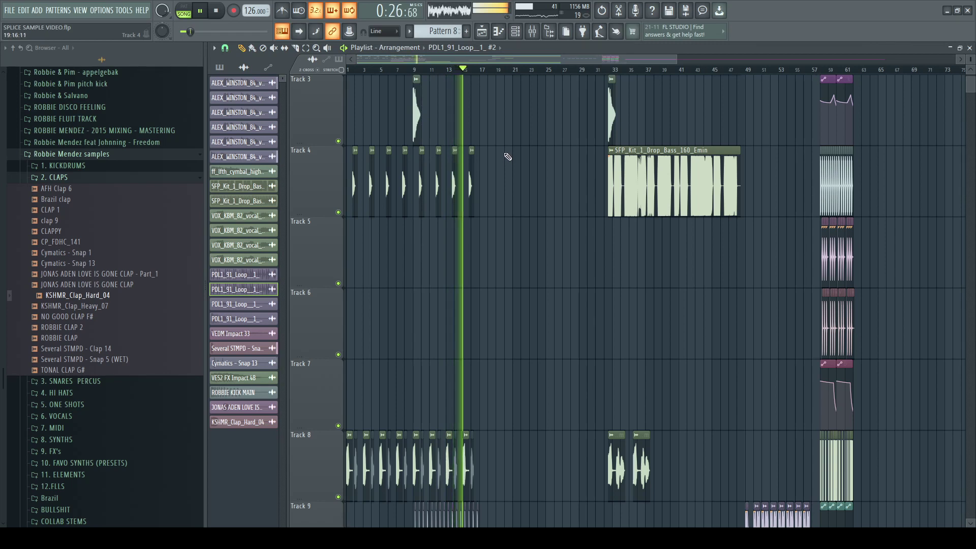
scroll(556, 197, "down", 9)
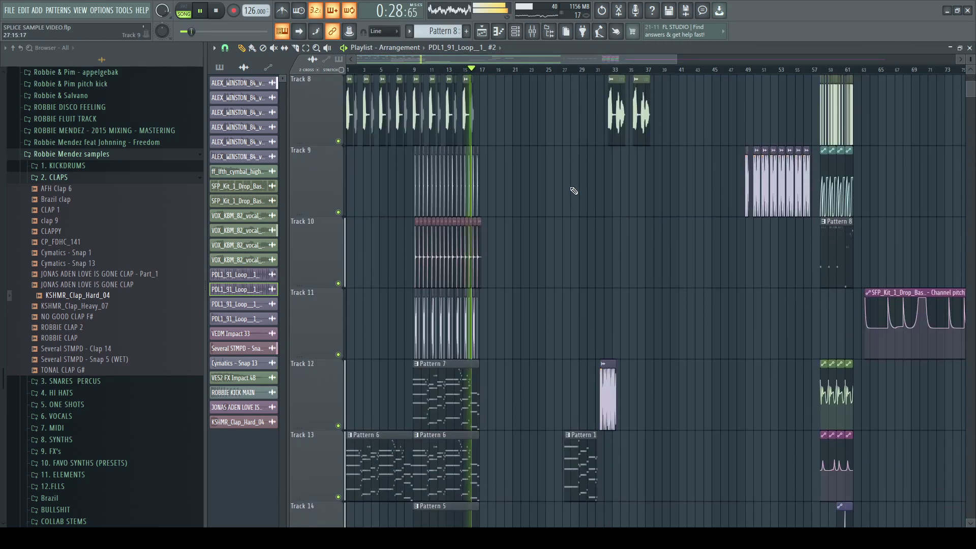
Step: Move the copied Vital #2 - LFO 1 Frequency automation clips on Track 12 to bar 17 and duplicate them right after
scroll(538, 254, "up", 2)
scroll(585, 285, "up", 2)
scroll(579, 295, "up", 4)
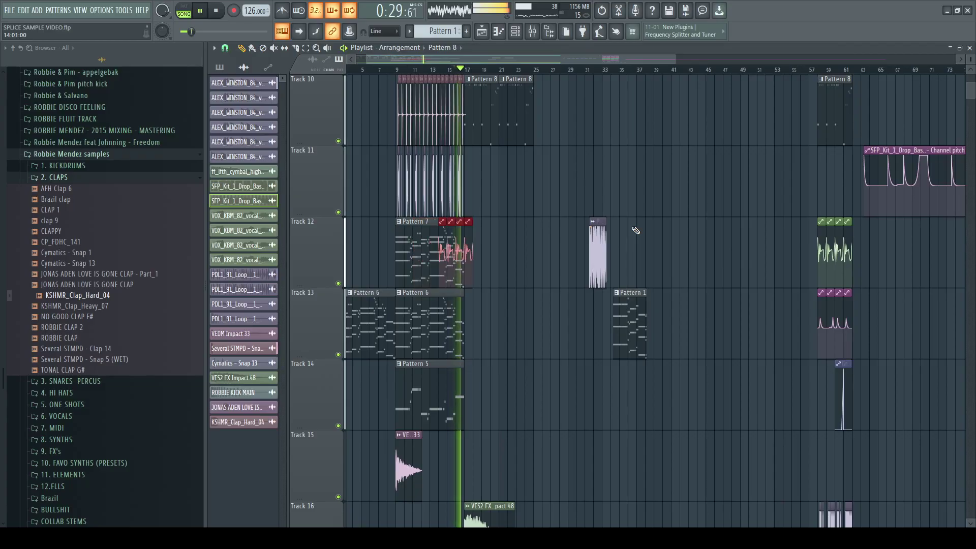
left_click_drag(455, 251, 481, 252)
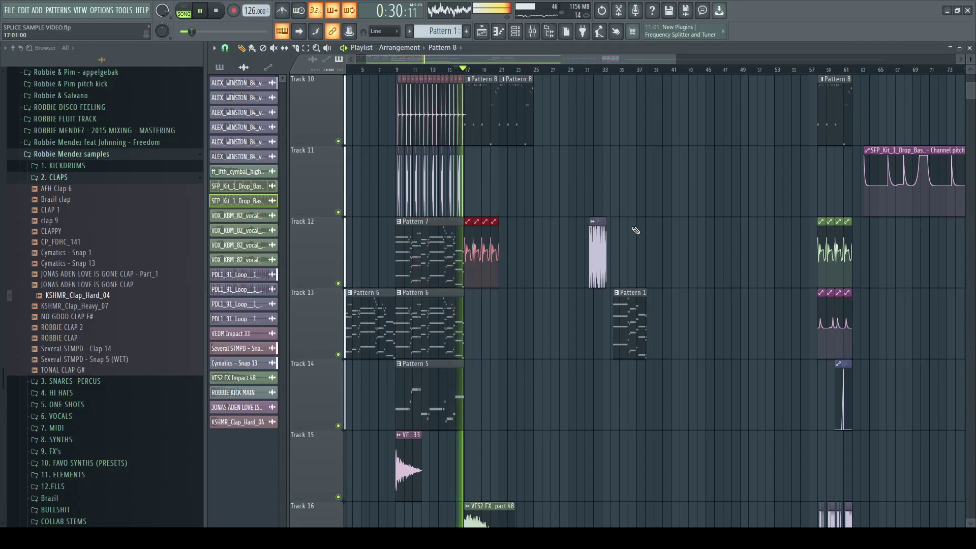
scroll(635, 230, "up", 5)
key("ctrl+b")
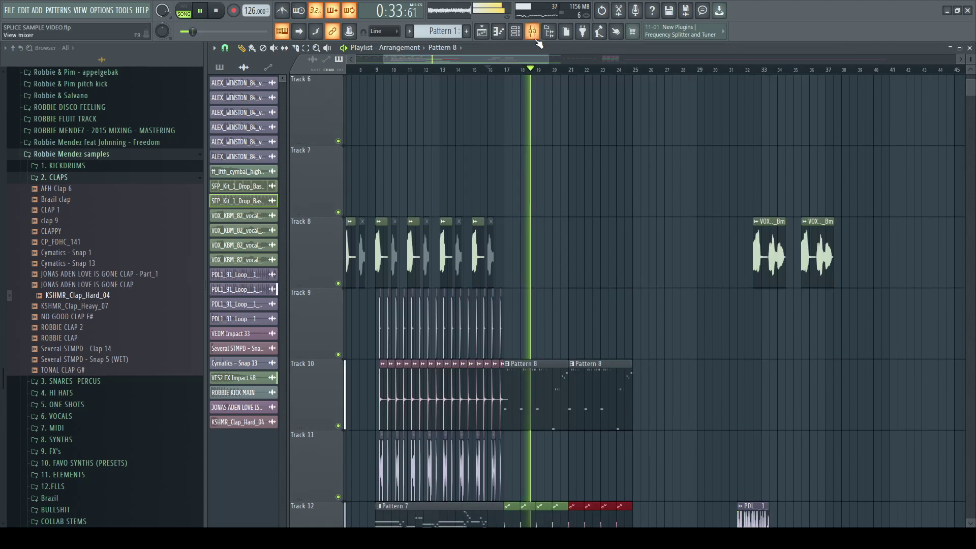
key("F9")
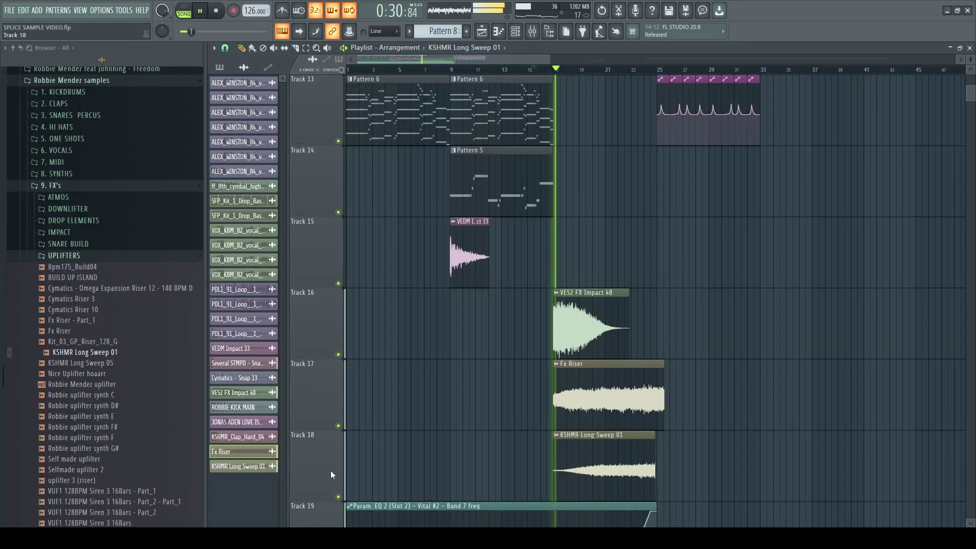
Step: Insert an empty track between the KSHMR Long Sweep 01 track and the Vital #2 Param. EQ 2 automation track
scroll(323, 424, "down", 2)
right_click(316, 374)
left_click(374, 490)
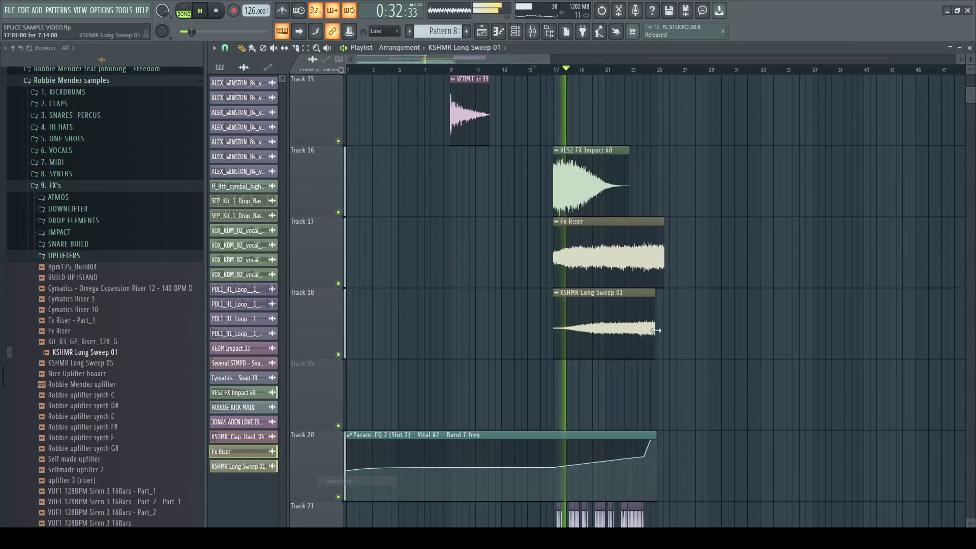
Step: Lower the Fx Riser sample's channel volume to 59%
scroll(588, 280, "up", 3)
double_click(568, 233)
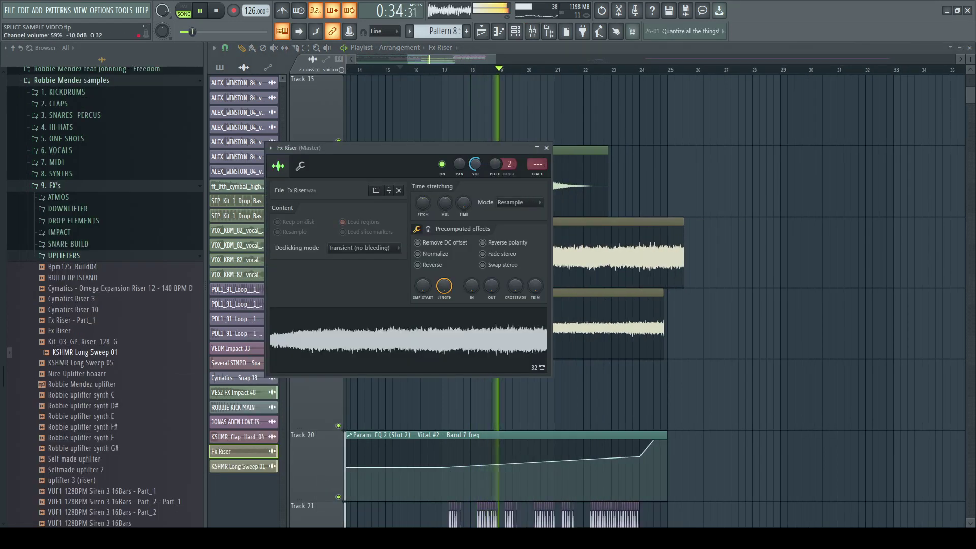
key("Escape")
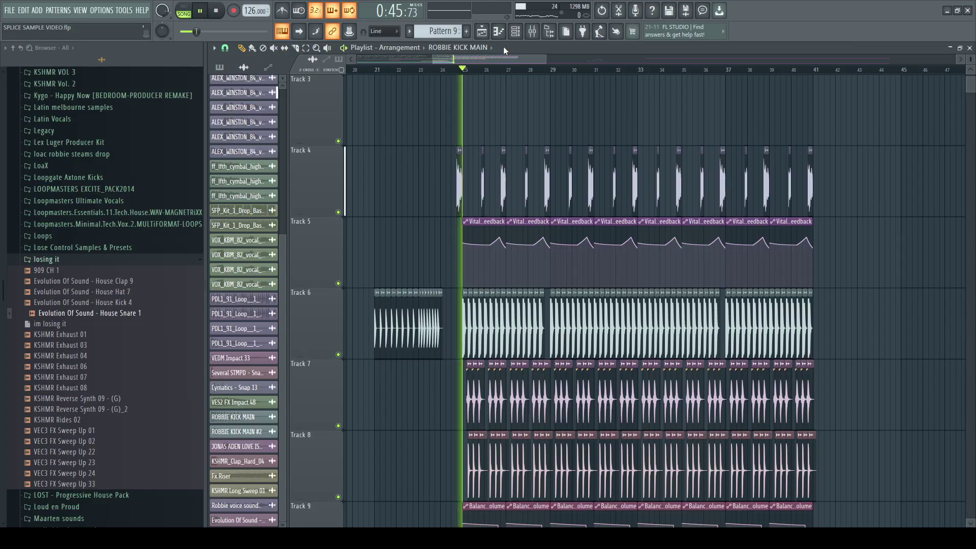
Step: Add Effector in slot 4 of the Vital #2 mixer track and adjust its Delay effect with a 1/2 time during playback
left_click(533, 34)
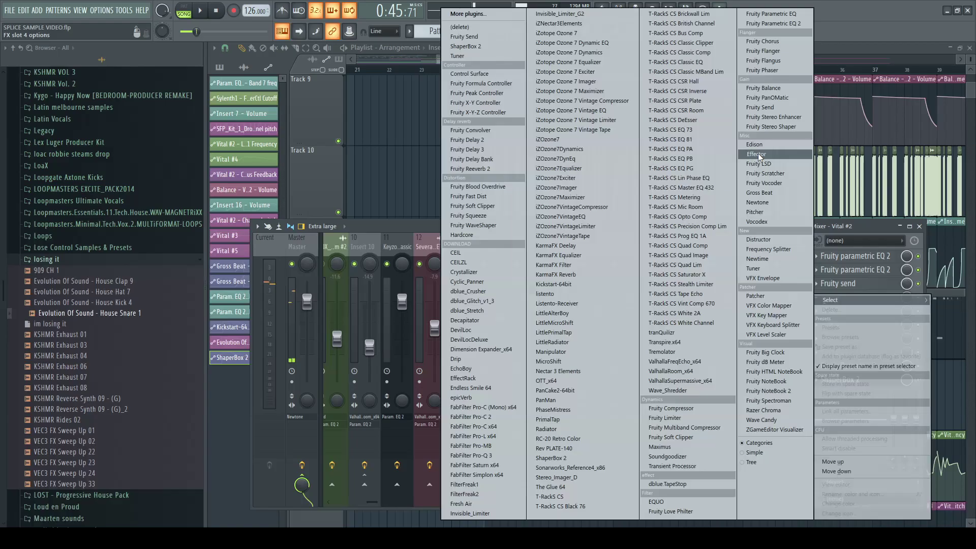
left_click(469, 354)
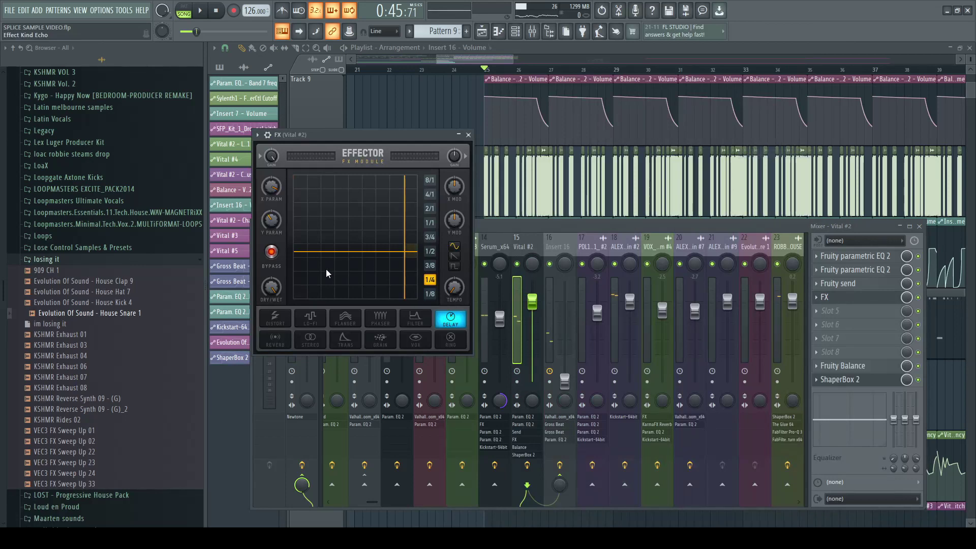
left_click(429, 251)
key("space")
left_click_drag(407, 250, 409, 241)
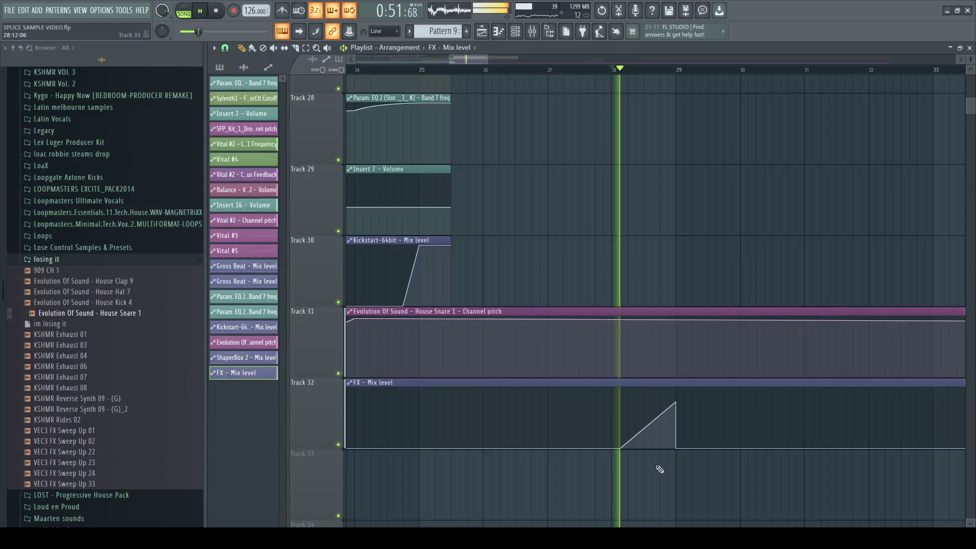
Step: Curve the rise before bar 29 in the FX - Mix level automation and add a second rise from just after bar 31 to bar 33
left_click_drag(648, 425, 647, 404)
scroll(808, 443, "down", 1)
right_click(659, 447)
right_click(755, 447)
left_click_drag(755, 448, 757, 409)
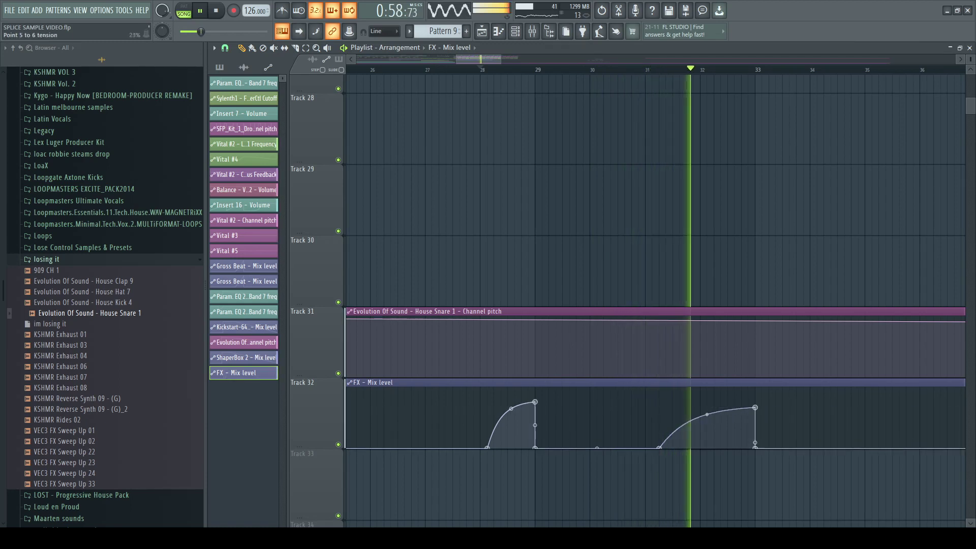
Step: Close the Robbie voice sound sample settings and trim the Insert 16 - Volume #2 automation clip on Track 12 to end at bar 25
scroll(758, 417, "up", 5)
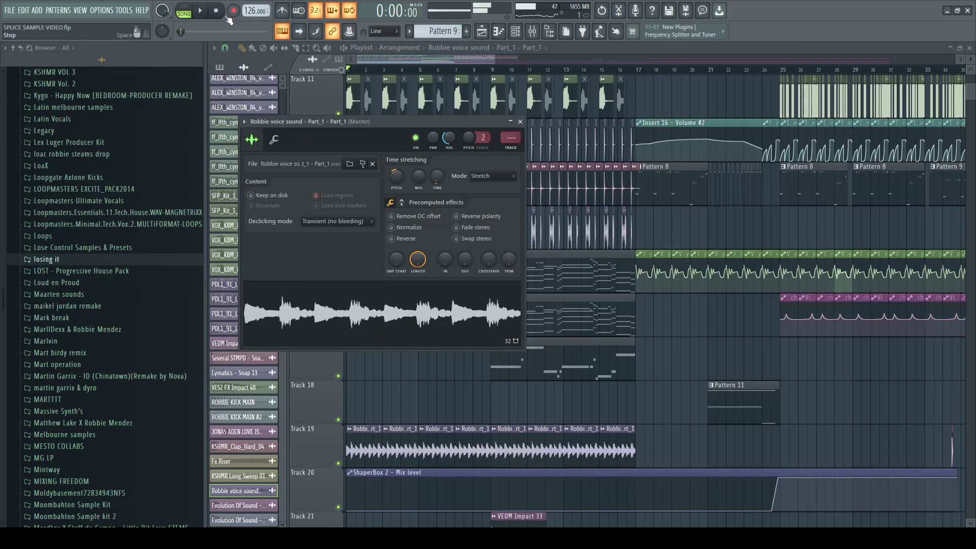
key("Escape")
scroll(670, 263, "up", 3)
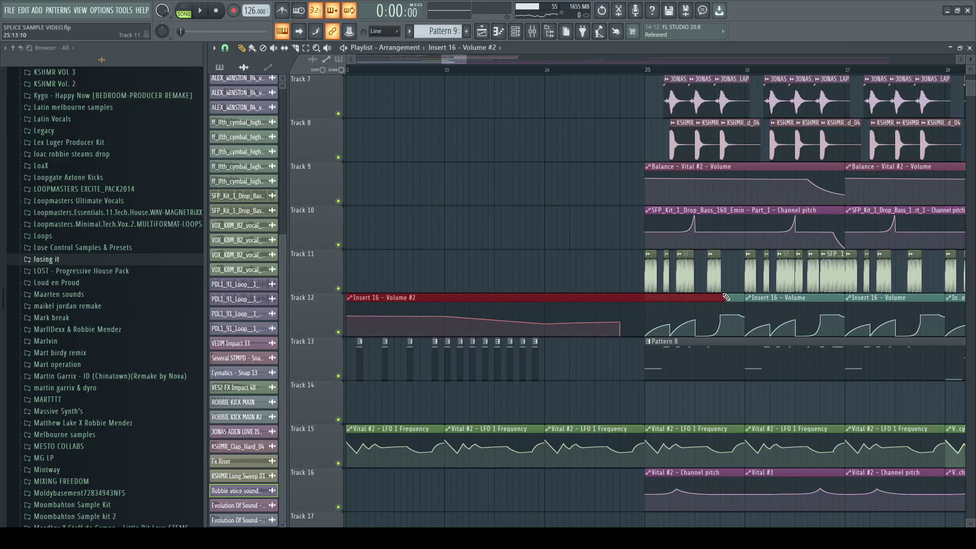
scroll(631, 308, "down", 6)
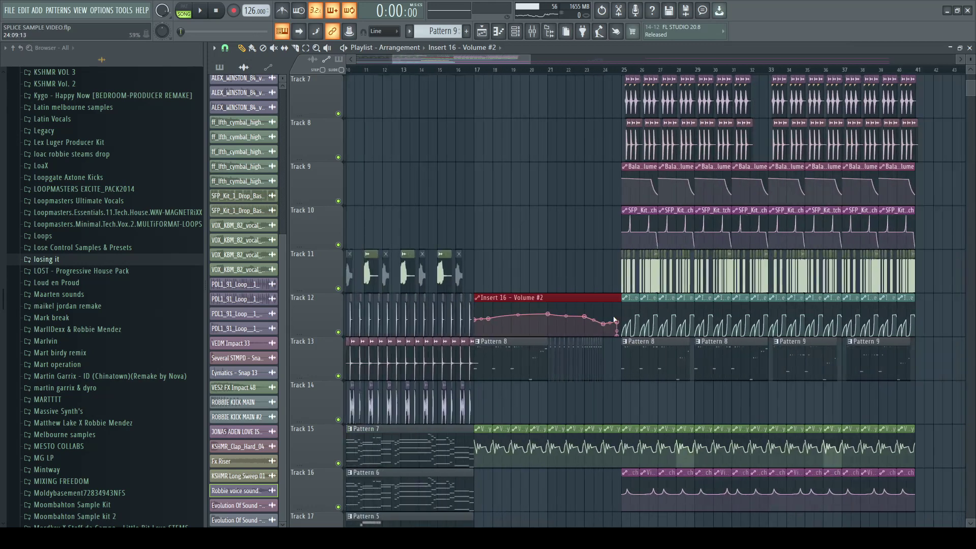